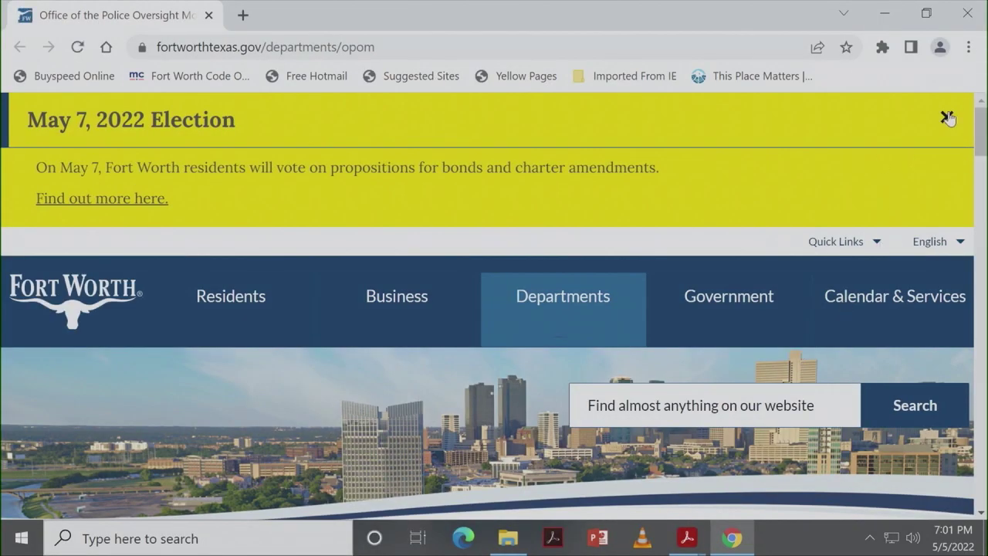
Scroll down the OPOM page to the File a report panel with Complaint & Process, Commendation and Comment.
{"action": "scroll", "coordinate": [983, 179], "scroll_direction": "down", "scroll_amount": 2}
{"action": "scroll", "coordinate": [982, 180], "scroll_direction": "down", "scroll_amount": 5}
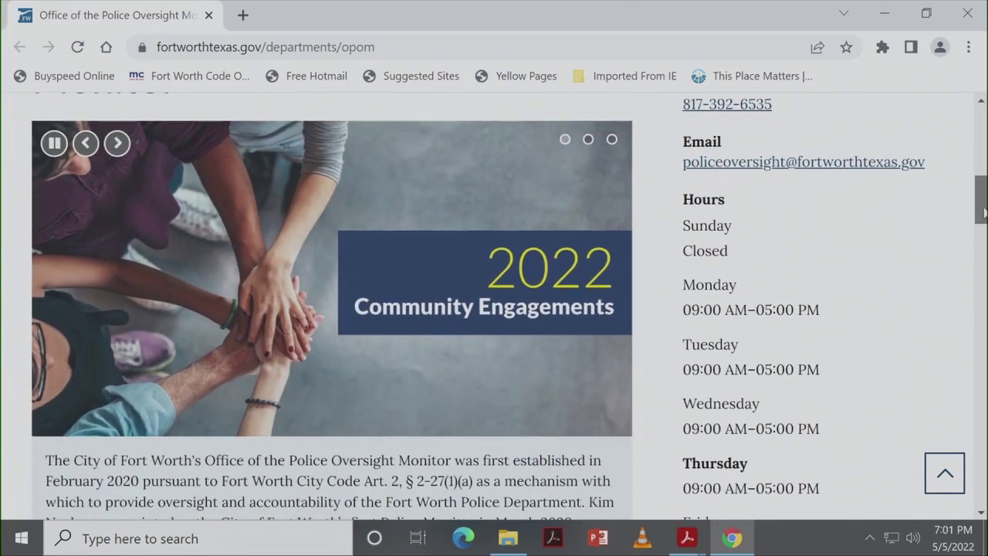
{"action": "left_click_drag", "start_coordinate": [985, 213], "coordinate": [984, 277]}
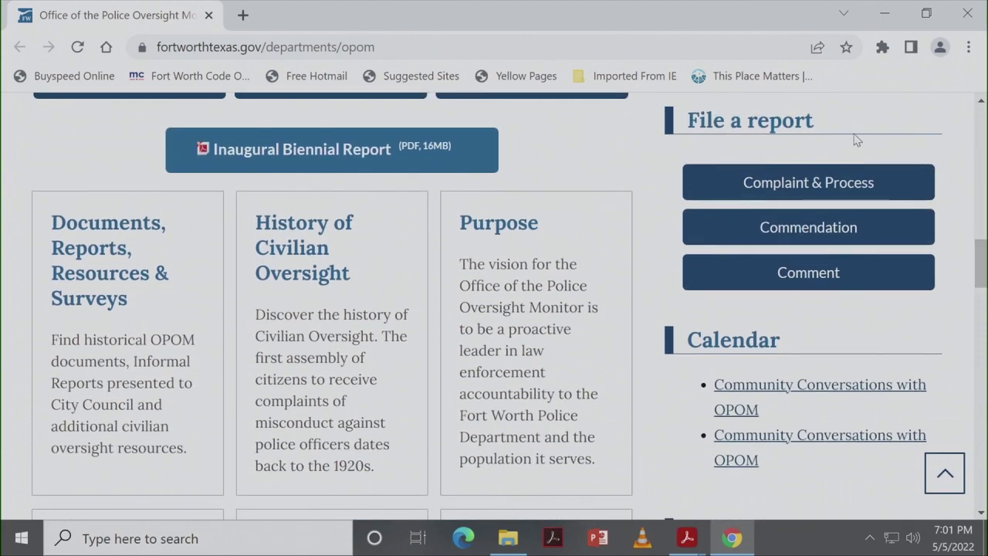
Go to the Complaint & Process page and follow its Submit a complaint online link.
{"action": "left_click", "coordinate": [807, 195]}
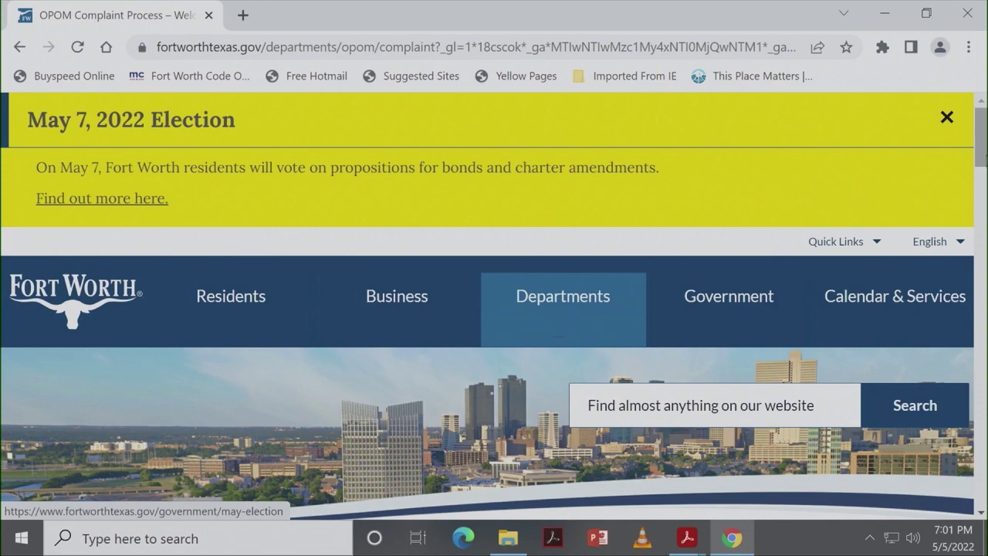
{"action": "left_click_drag", "start_coordinate": [982, 154], "coordinate": [982, 248]}
{"action": "scroll", "coordinate": [495, 306], "scroll_direction": "down", "scroll_amount": 2}
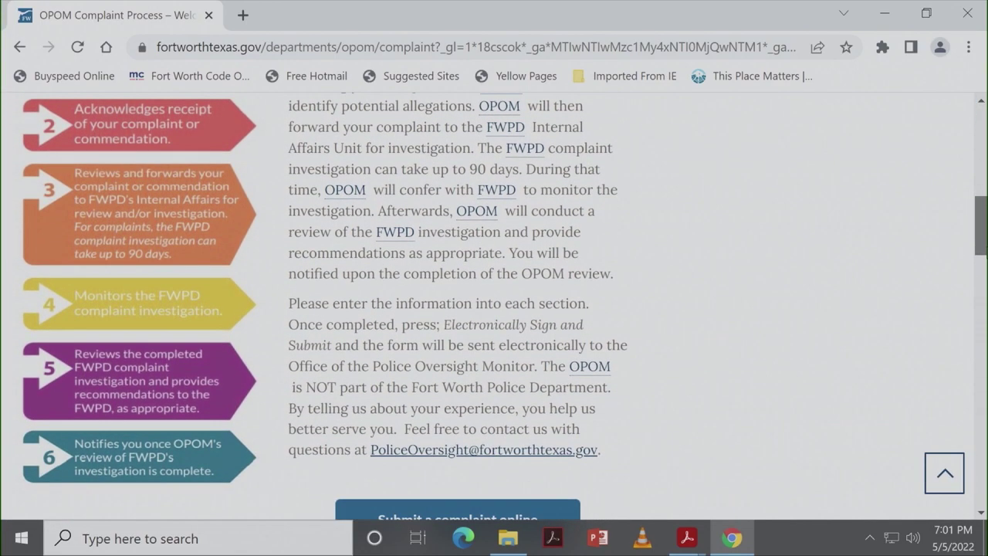
{"action": "scroll", "coordinate": [494, 306], "scroll_direction": "up", "scroll_amount": 2}
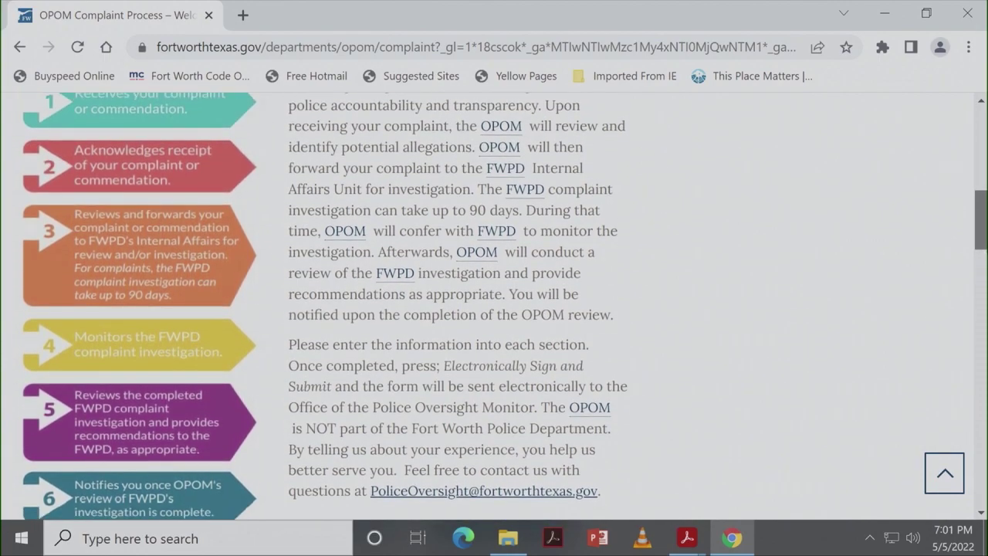
{"action": "scroll", "coordinate": [978, 250], "scroll_direction": "down", "scroll_amount": 4}
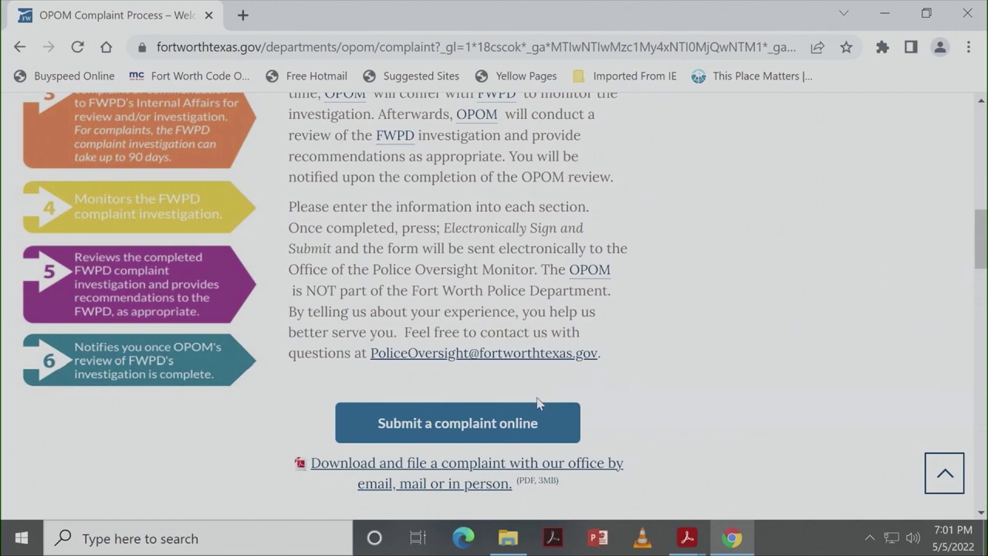
{"action": "left_click", "coordinate": [462, 432]}
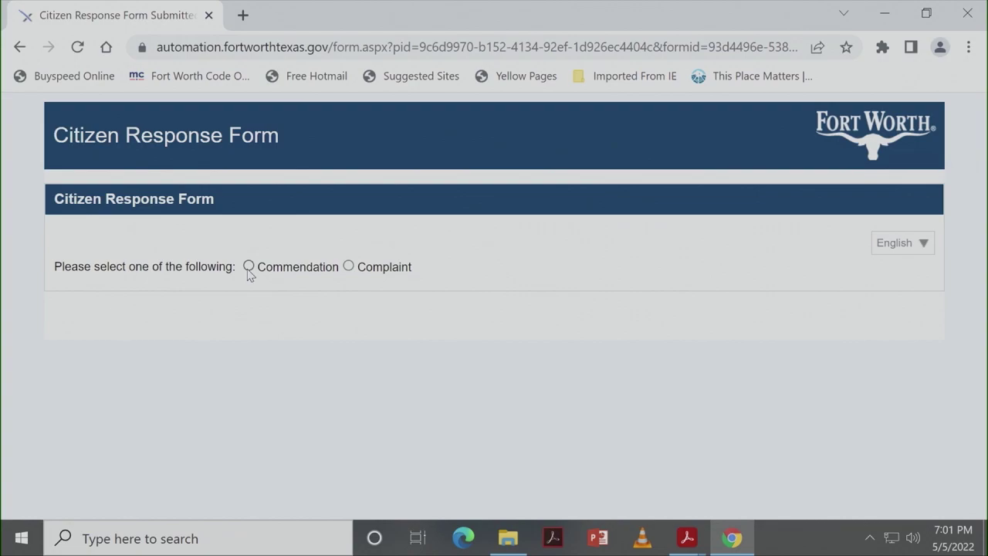
Select Commendation and scroll through its Incident Details date, time, location and summary fields.
{"action": "left_click", "coordinate": [249, 266]}
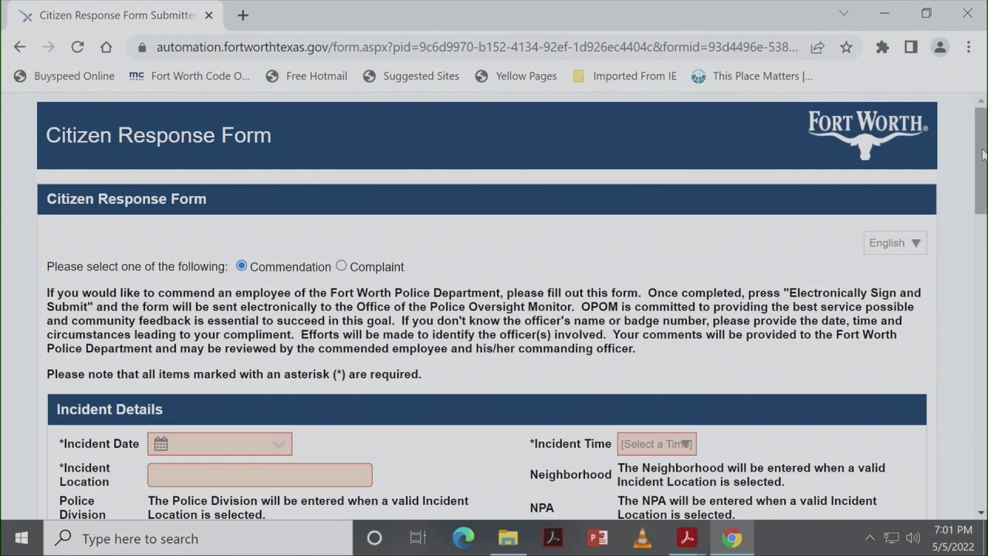
{"action": "scroll", "coordinate": [984, 176], "scroll_direction": "down", "scroll_amount": 2}
{"action": "scroll", "coordinate": [984, 176], "scroll_direction": "down", "scroll_amount": 1}
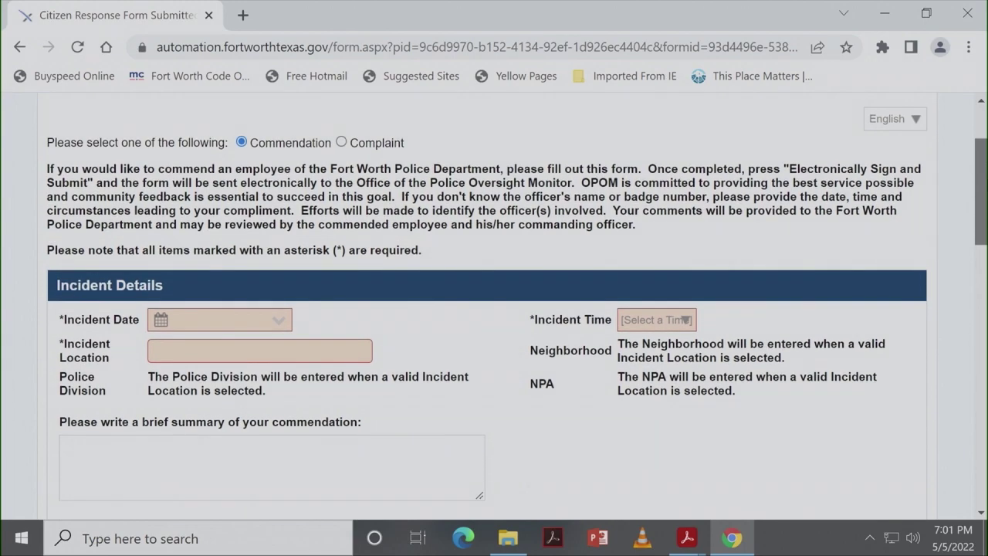
{"action": "scroll", "coordinate": [981, 193], "scroll_direction": "down", "scroll_amount": 1}
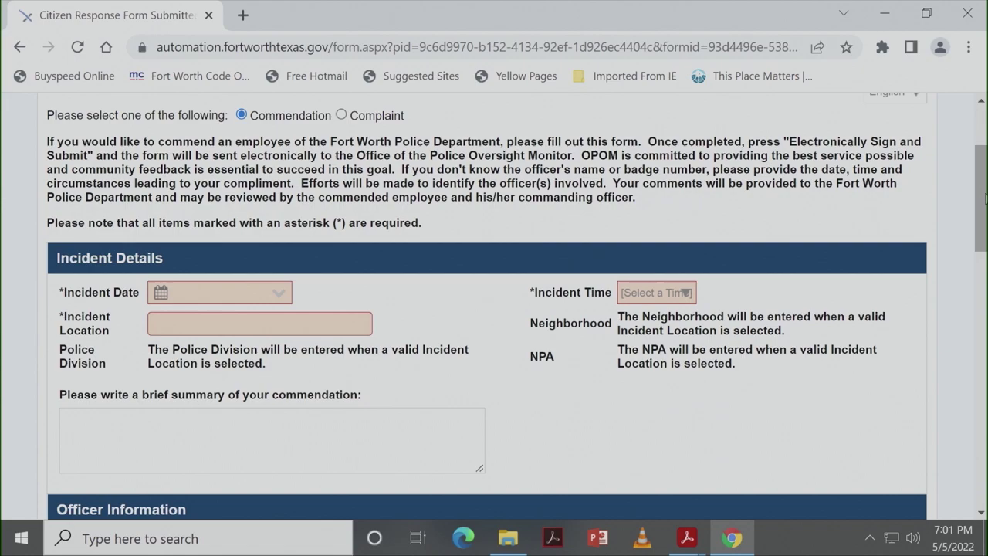
{"action": "left_click_drag", "start_coordinate": [981, 199], "coordinate": [981, 186]}
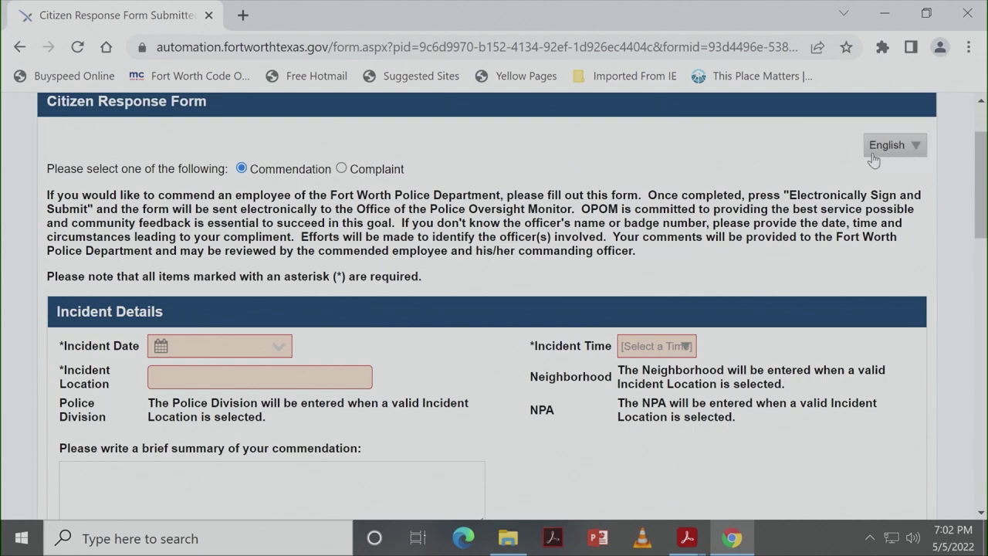
Leave the form language on English and scroll down to Officer Information and Add another officer.
{"action": "left_click", "coordinate": [914, 152]}
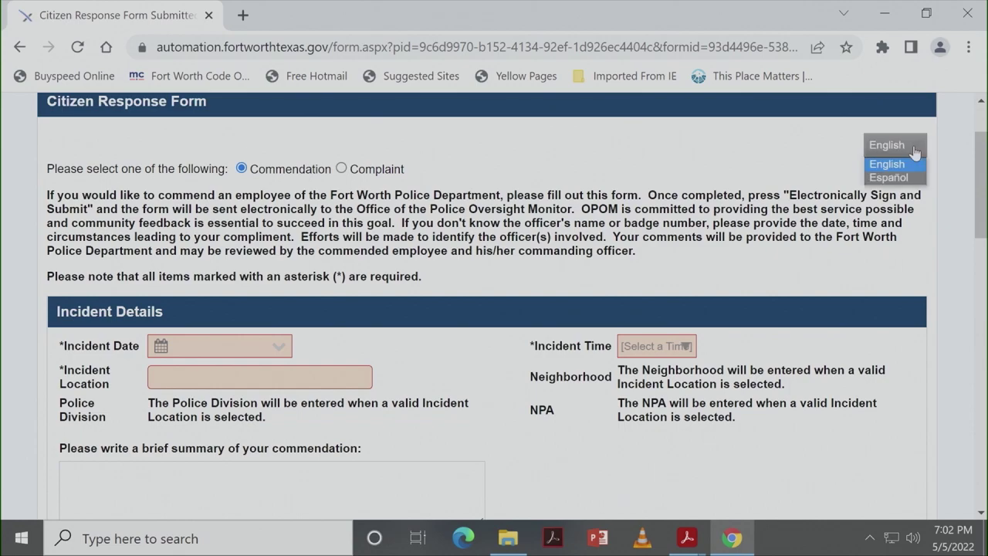
{"action": "left_click", "coordinate": [914, 152]}
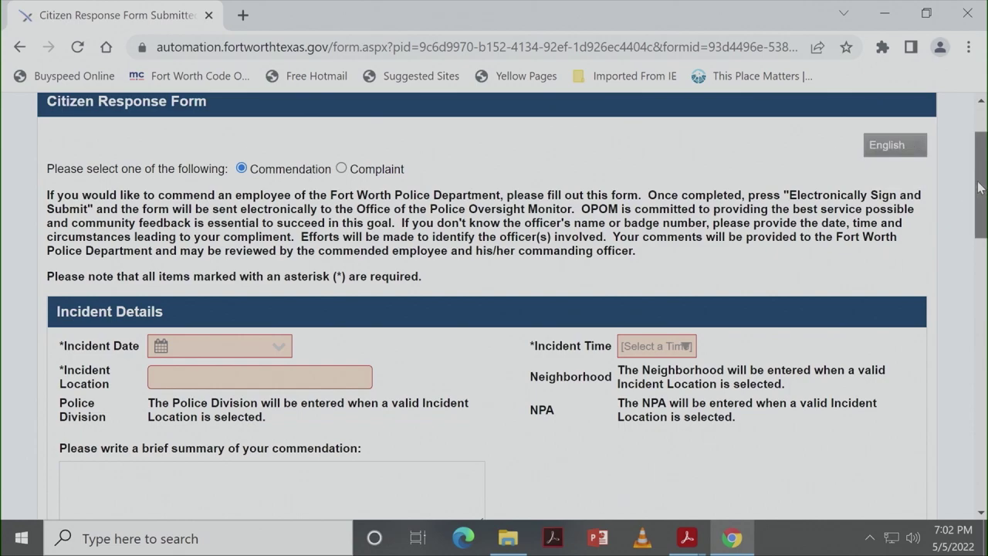
{"action": "left_click_drag", "start_coordinate": [978, 188], "coordinate": [980, 223]}
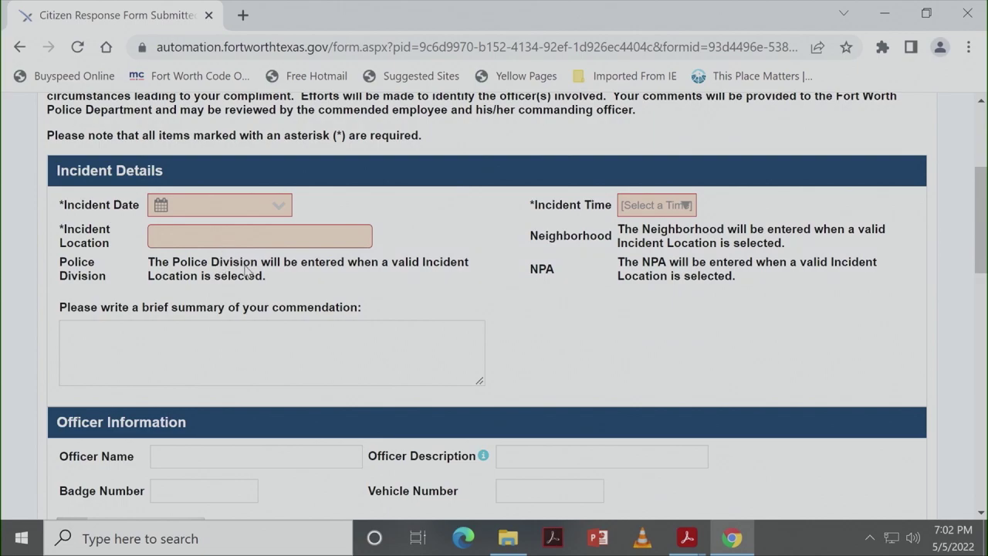
{"action": "scroll", "coordinate": [176, 324], "scroll_direction": "down", "scroll_amount": 1}
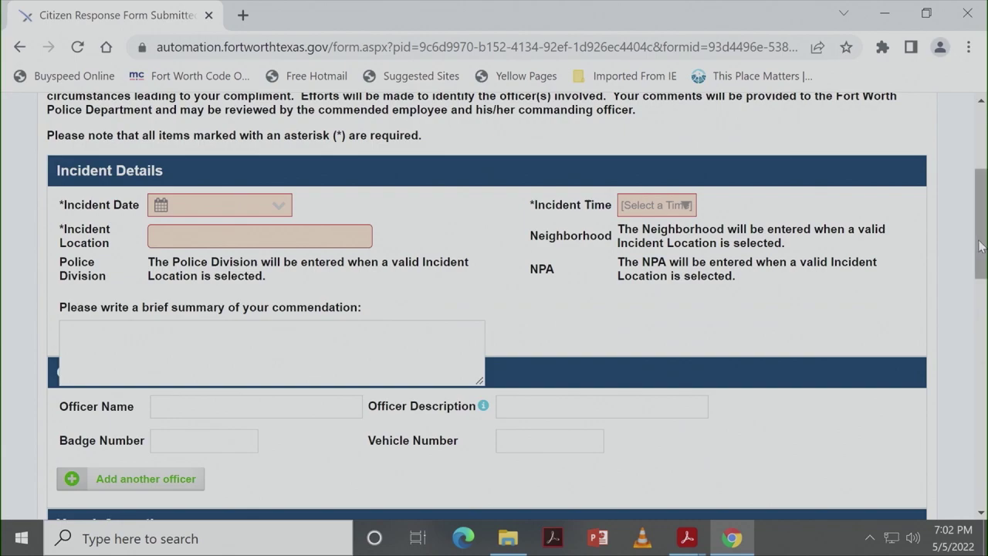
{"action": "left_click_drag", "start_coordinate": [982, 249], "coordinate": [985, 294]}
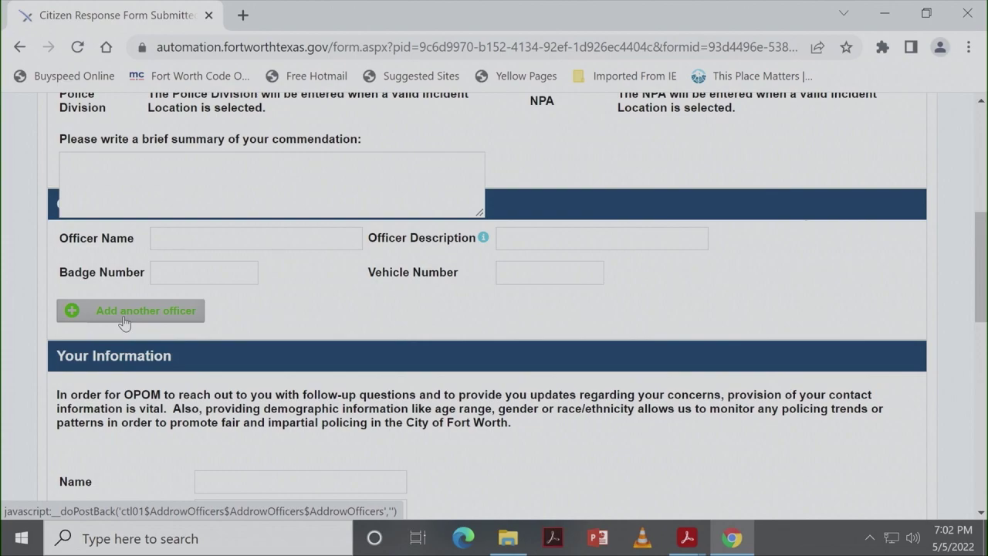
Scroll down to the Name, Address, Zip Code, Phone, Email, Age and Gender fields.
{"action": "left_click_drag", "start_coordinate": [982, 283], "coordinate": [981, 346]}
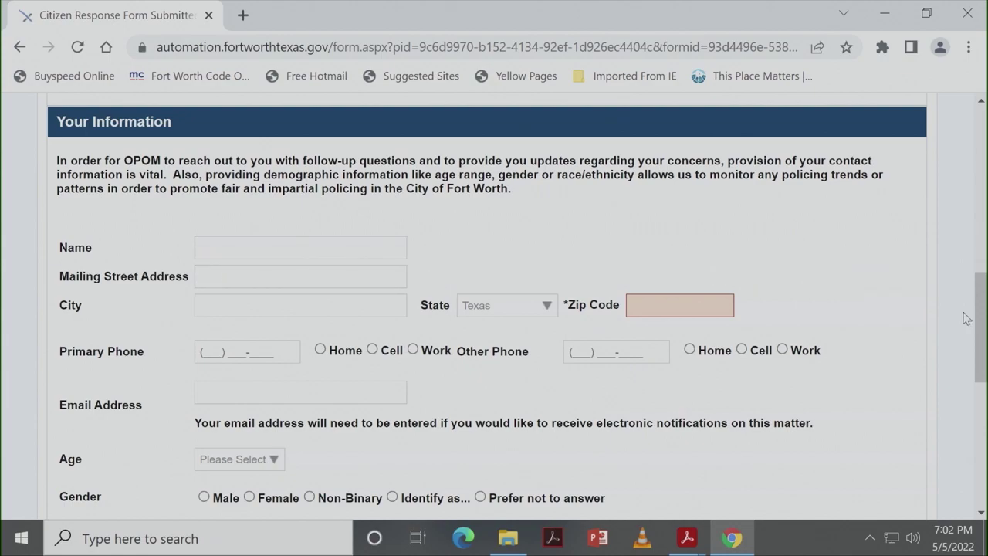
{"action": "mouse_move", "coordinate": [982, 317]}
{"action": "left_mouse_down"}
{"action": "mouse_move", "coordinate": [984, 344]}
{"action": "mouse_move", "coordinate": [985, 316]}
{"action": "left_mouse_up"}
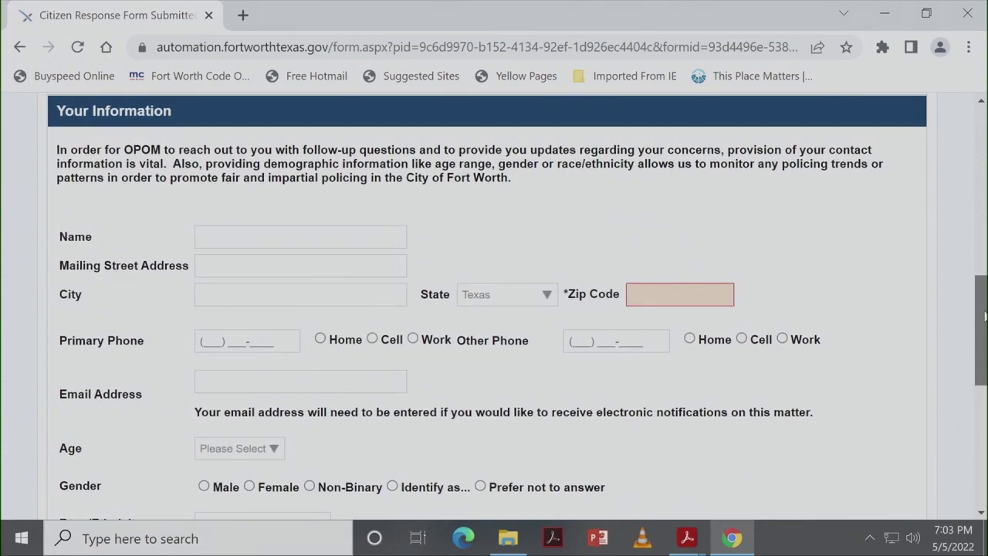
{"action": "left_click_drag", "start_coordinate": [985, 316], "coordinate": [985, 345]}
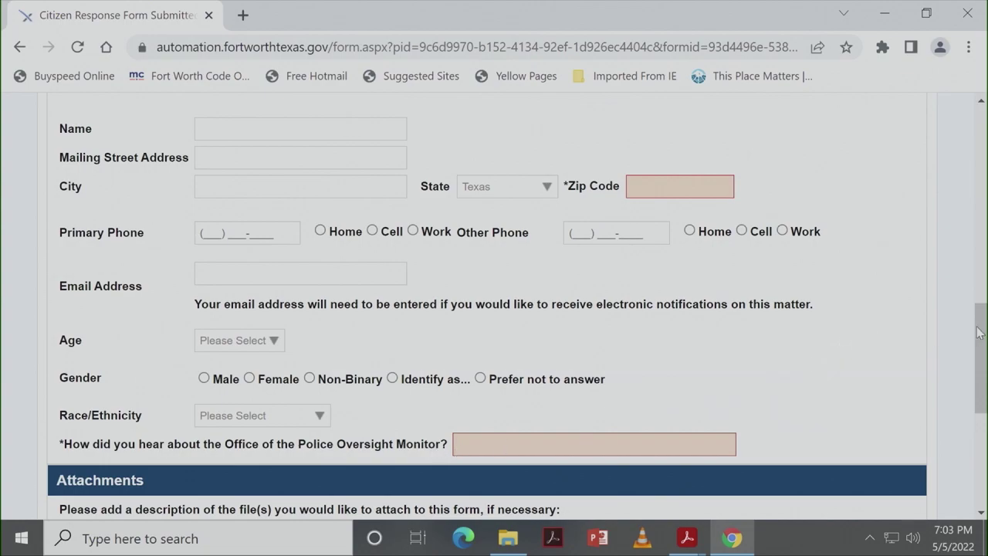
Tick the acknowledgement statement near the Electronic Signature, then return to the top of the form.
{"action": "left_click_drag", "start_coordinate": [983, 335], "coordinate": [982, 375]}
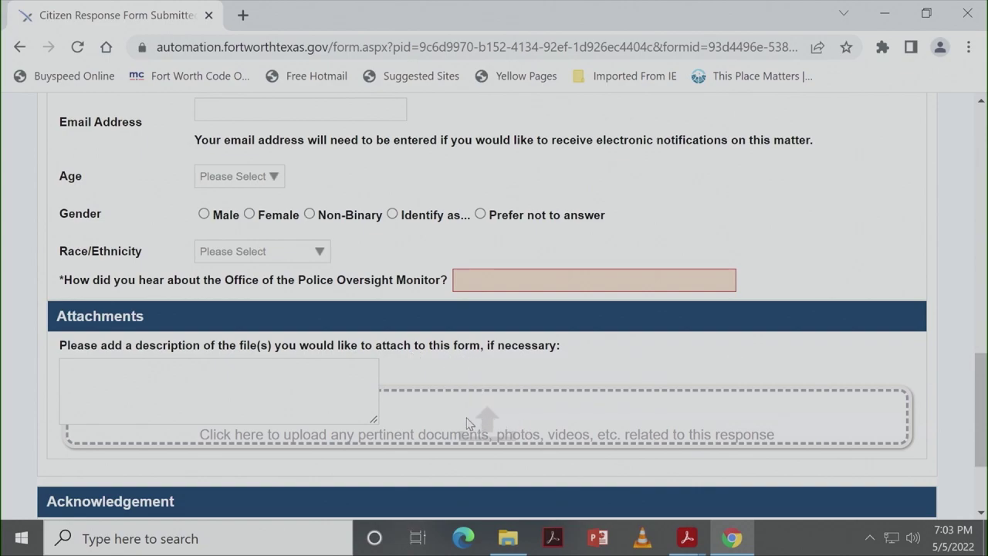
{"action": "left_click_drag", "start_coordinate": [980, 389], "coordinate": [982, 422]}
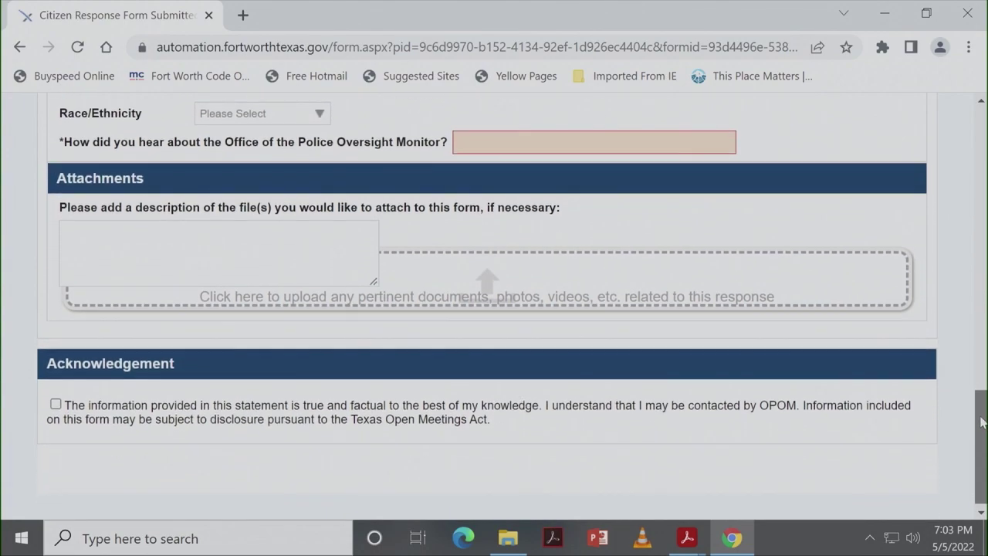
{"action": "left_click", "coordinate": [56, 404]}
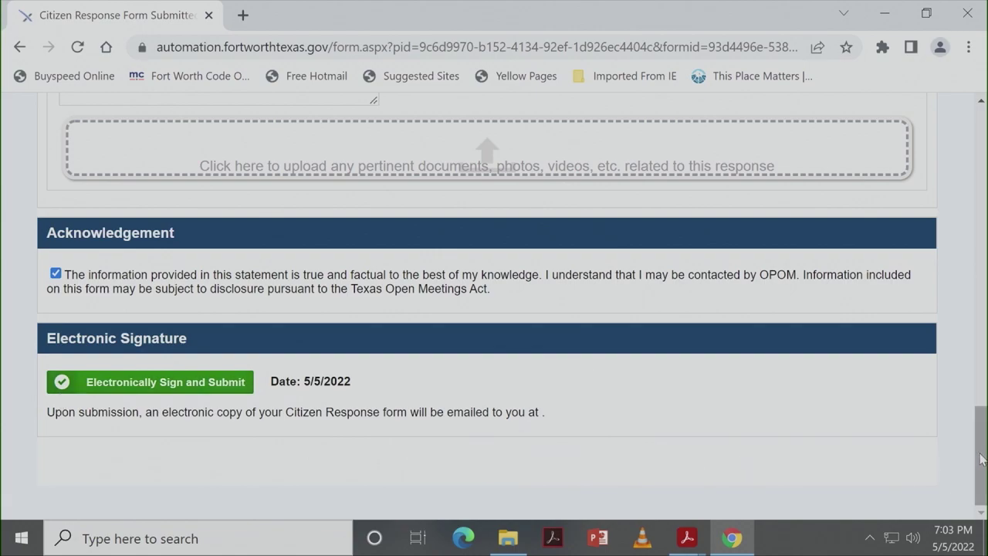
{"action": "mouse_move", "coordinate": [982, 458]}
{"action": "left_mouse_down"}
{"action": "mouse_move", "coordinate": [961, 307]}
{"action": "mouse_move", "coordinate": [969, 108]}
{"action": "left_mouse_up"}
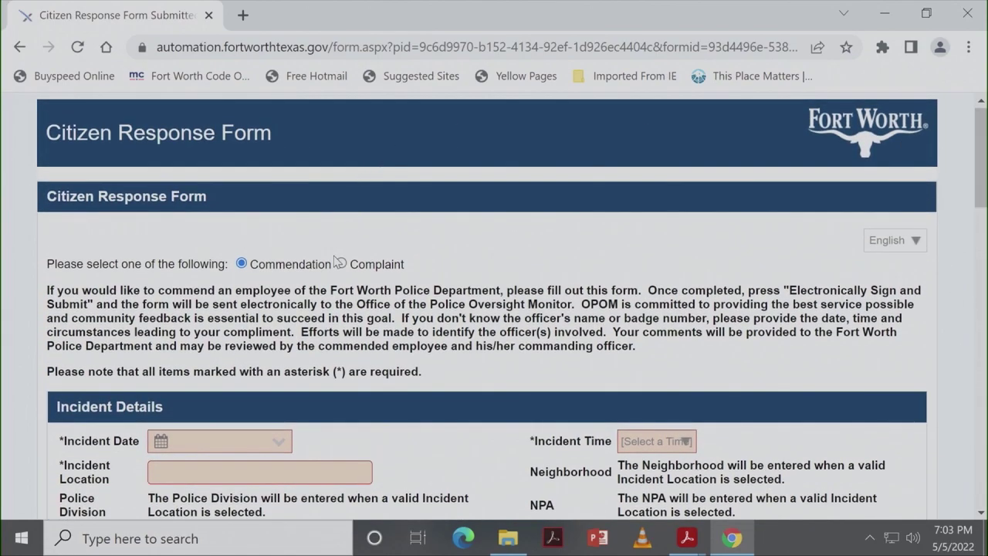
Switch the form to Complaint and scroll through Incident Details, Circumstance and Allegations.
{"action": "left_click", "coordinate": [341, 263]}
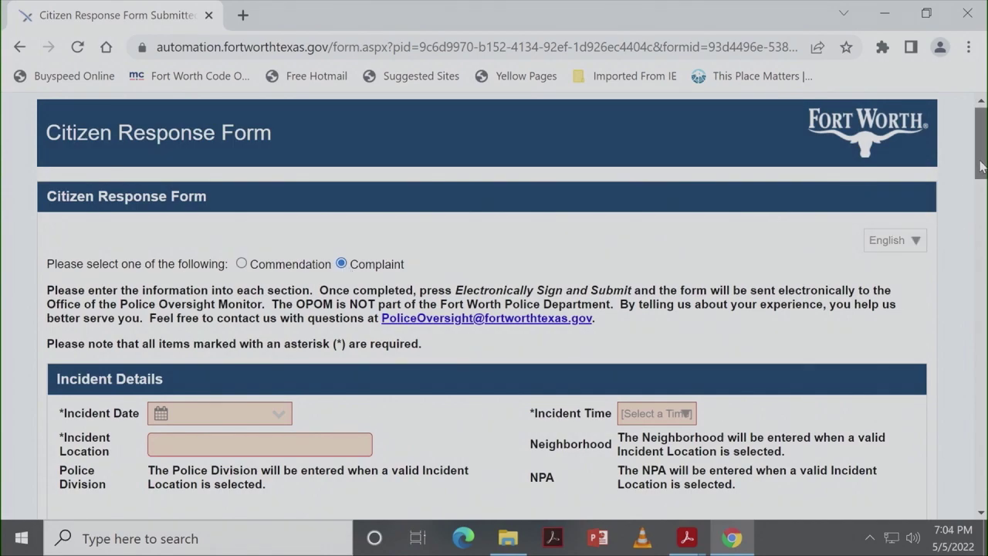
{"action": "left_click_drag", "start_coordinate": [982, 166], "coordinate": [984, 179]}
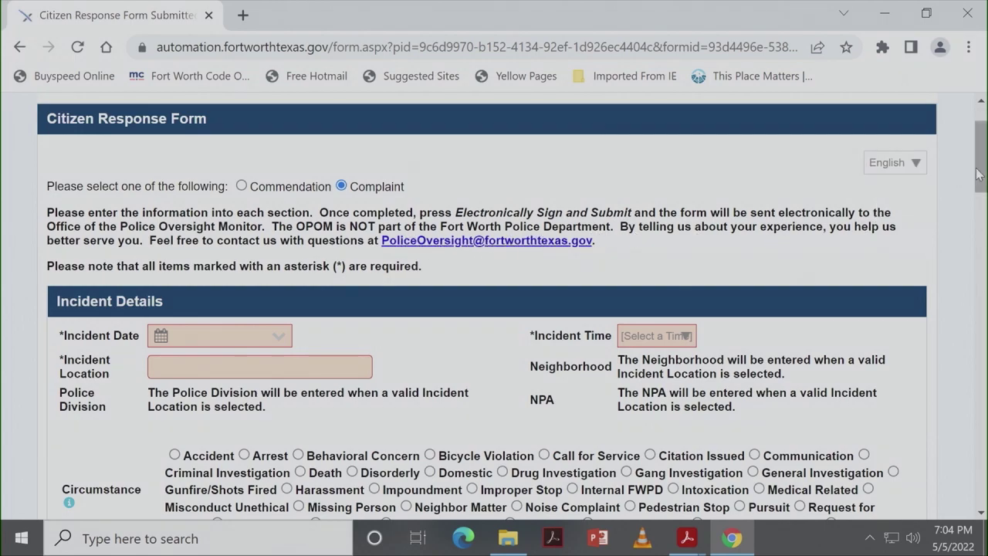
{"action": "left_click_drag", "start_coordinate": [982, 169], "coordinate": [982, 189]}
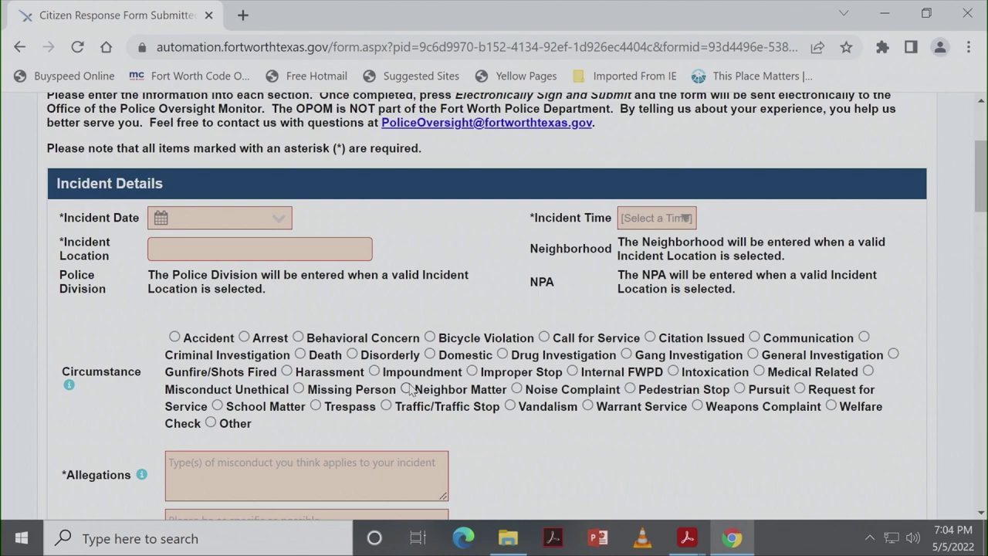
{"action": "mouse_move", "coordinate": [68, 388]}
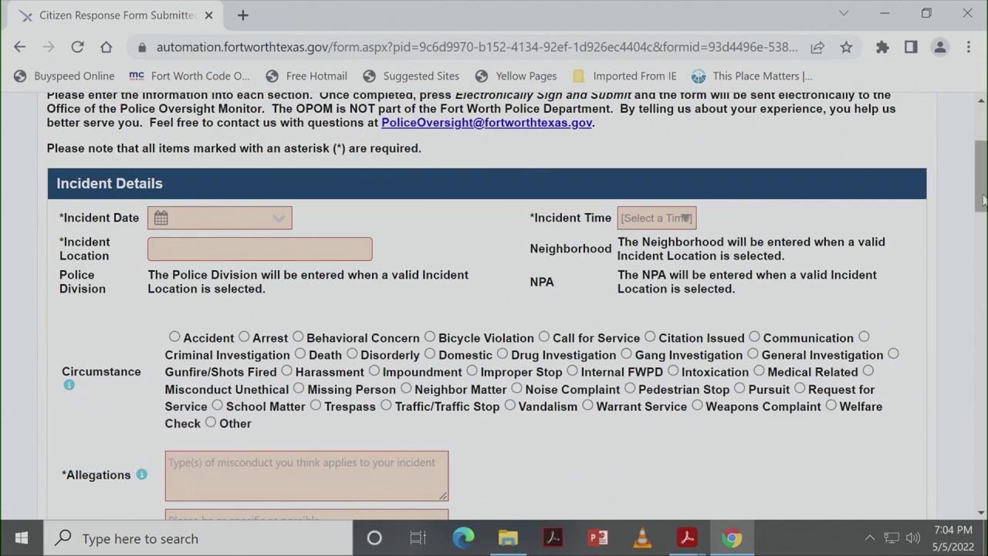
{"action": "scroll", "coordinate": [983, 200], "scroll_direction": "down", "scroll_amount": 2}
{"action": "mouse_move", "coordinate": [141, 330]}
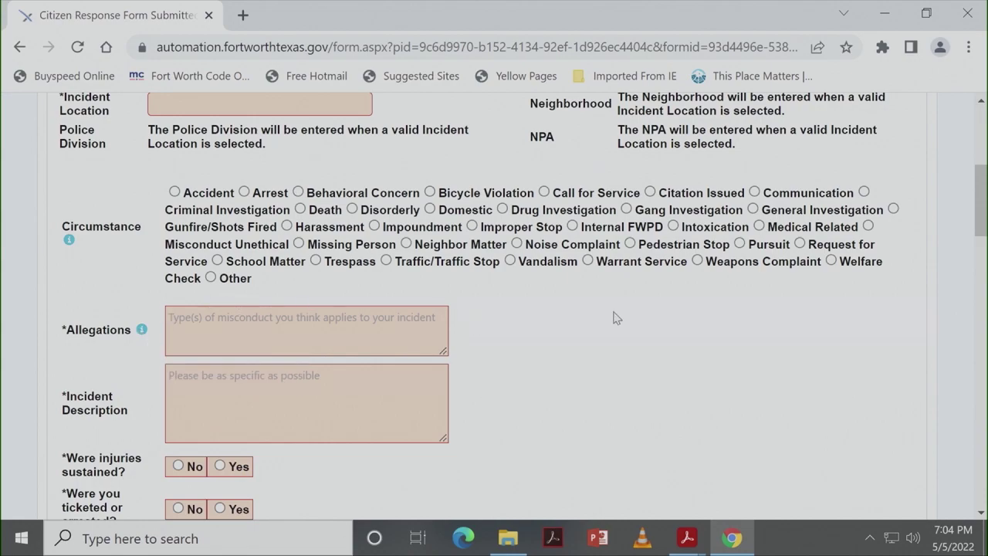
{"action": "left_click_drag", "start_coordinate": [980, 218], "coordinate": [982, 243]}
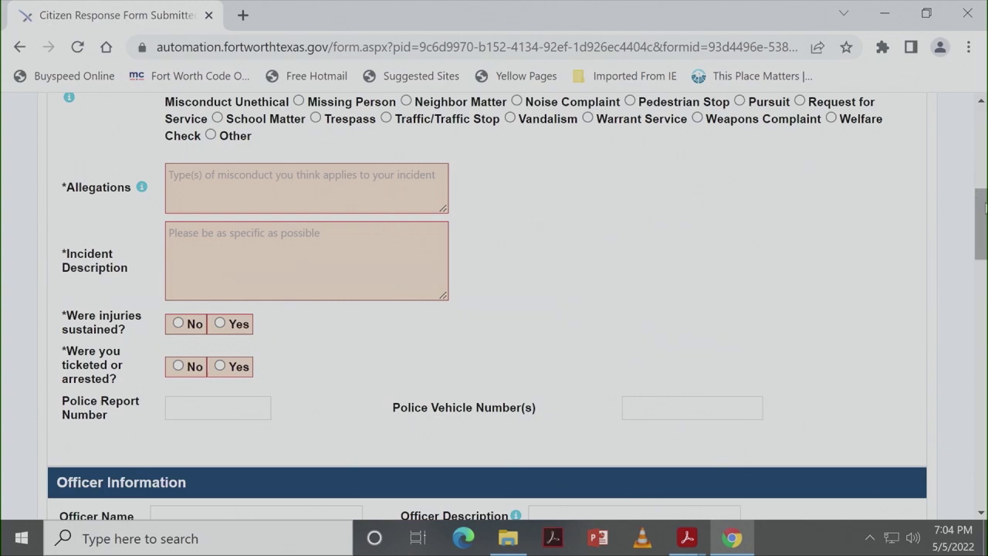
Scroll past the injury questions to the Officer Information and Witness Information sections.
{"action": "left_click_drag", "start_coordinate": [983, 247], "coordinate": [984, 264]}
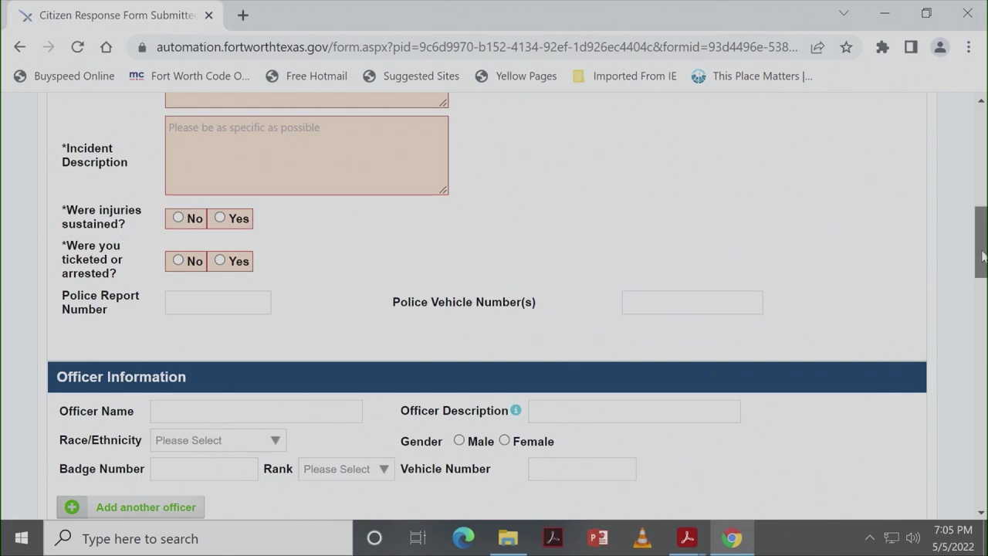
{"action": "left_click_drag", "start_coordinate": [977, 258], "coordinate": [977, 277]}
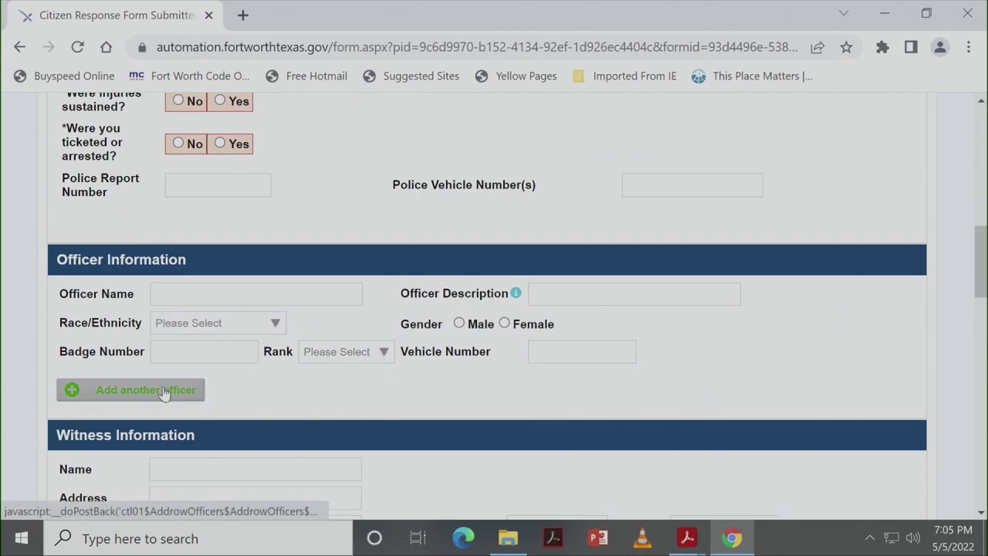
{"action": "left_click_drag", "start_coordinate": [983, 281], "coordinate": [983, 322]}
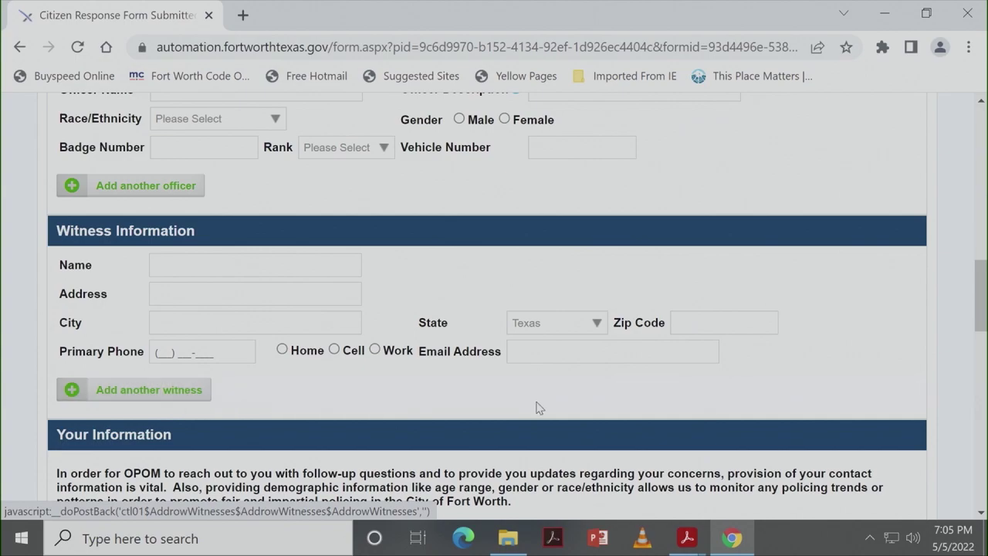
{"action": "left_click_drag", "start_coordinate": [977, 267], "coordinate": [984, 330]}
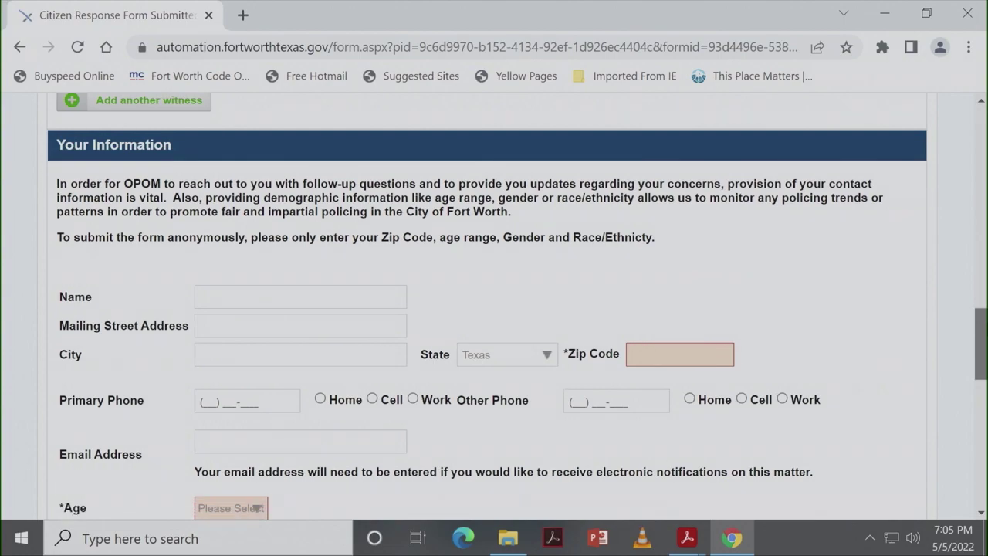
Scroll past the Zip Code, Age, Gender and Race/Ethnicity fields down to Attachments.
{"action": "left_click_drag", "start_coordinate": [984, 330], "coordinate": [979, 351]}
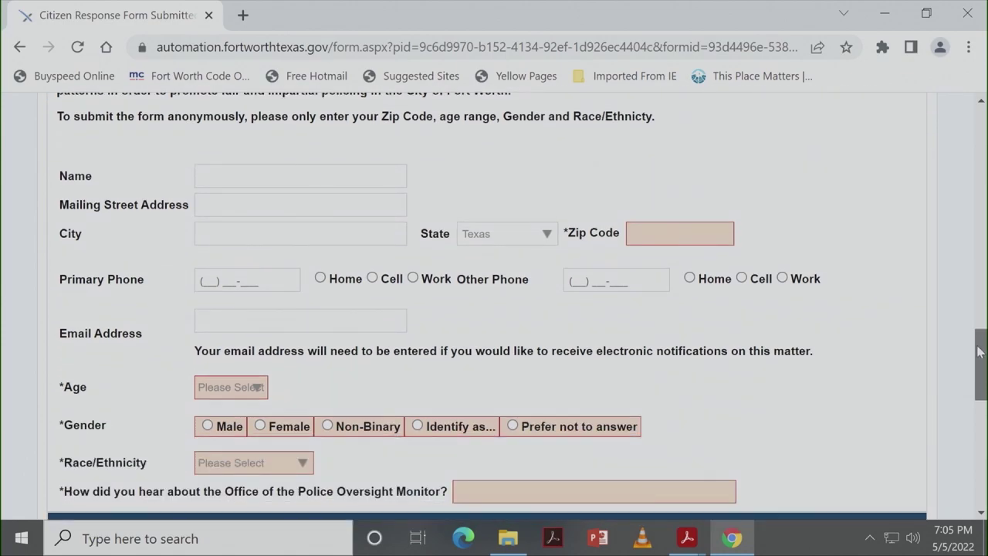
{"action": "left_click_drag", "start_coordinate": [979, 351], "coordinate": [982, 355]}
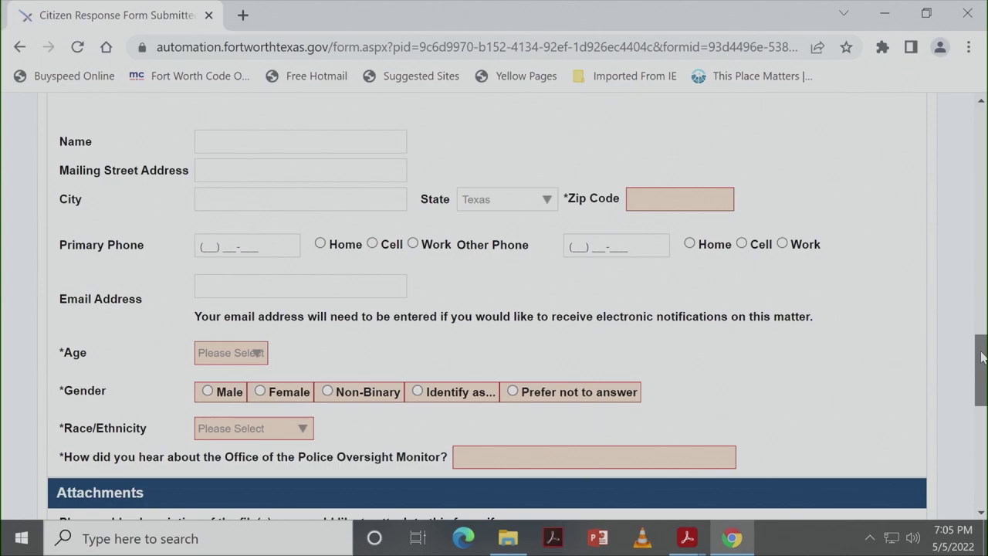
{"action": "left_click_drag", "start_coordinate": [982, 357], "coordinate": [983, 388]}
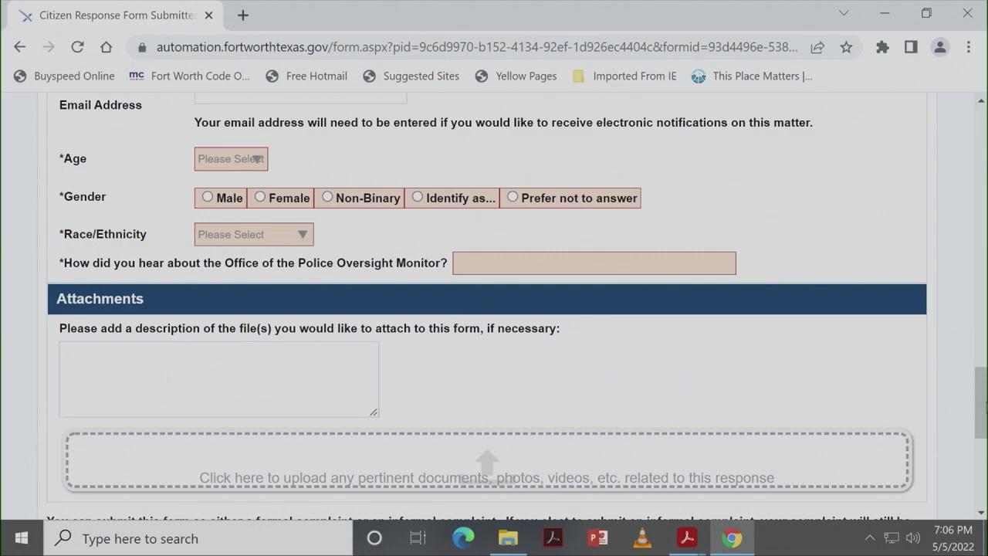
Sign and submit the blank form, triggering an alert listing missing Incident Date, Allegations, Zip Code and Age.
{"action": "left_click_drag", "start_coordinate": [980, 413], "coordinate": [980, 441]}
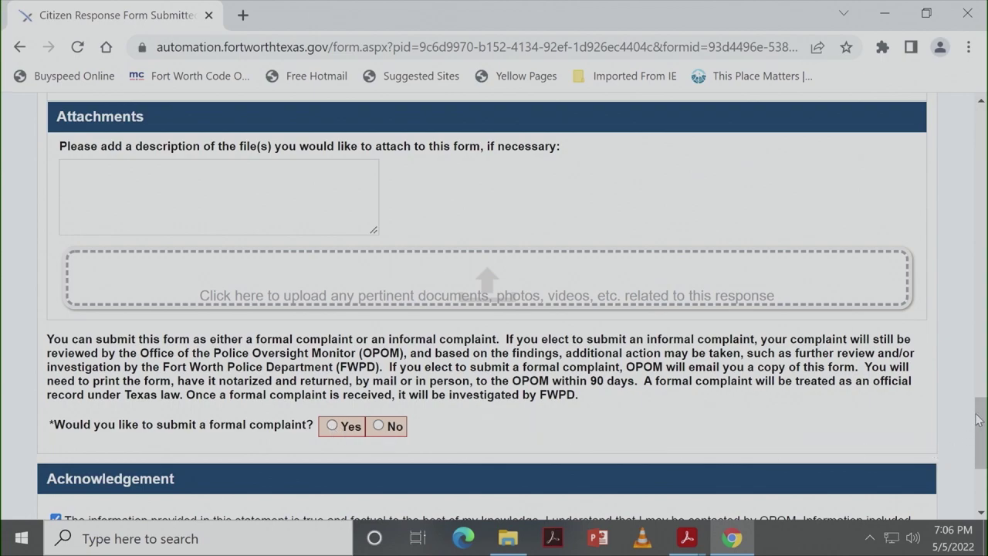
{"action": "left_click_drag", "start_coordinate": [983, 417], "coordinate": [986, 440]}
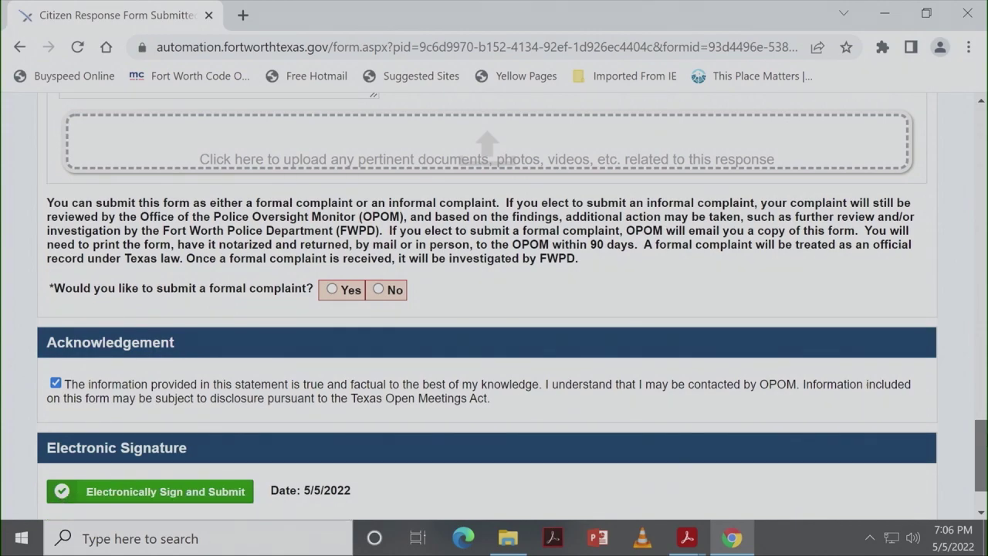
{"action": "left_click_drag", "start_coordinate": [986, 440], "coordinate": [986, 451]}
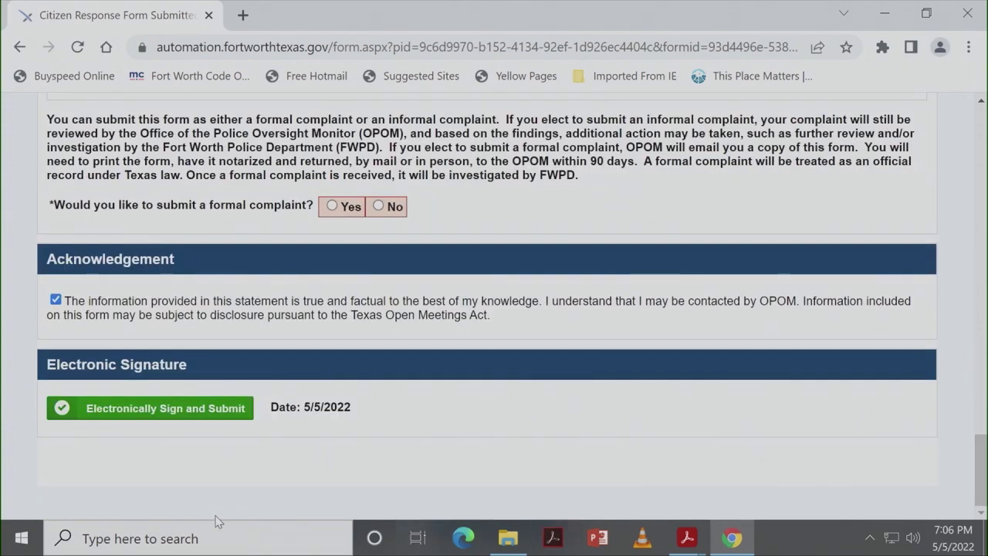
{"action": "left_click", "coordinate": [64, 414]}
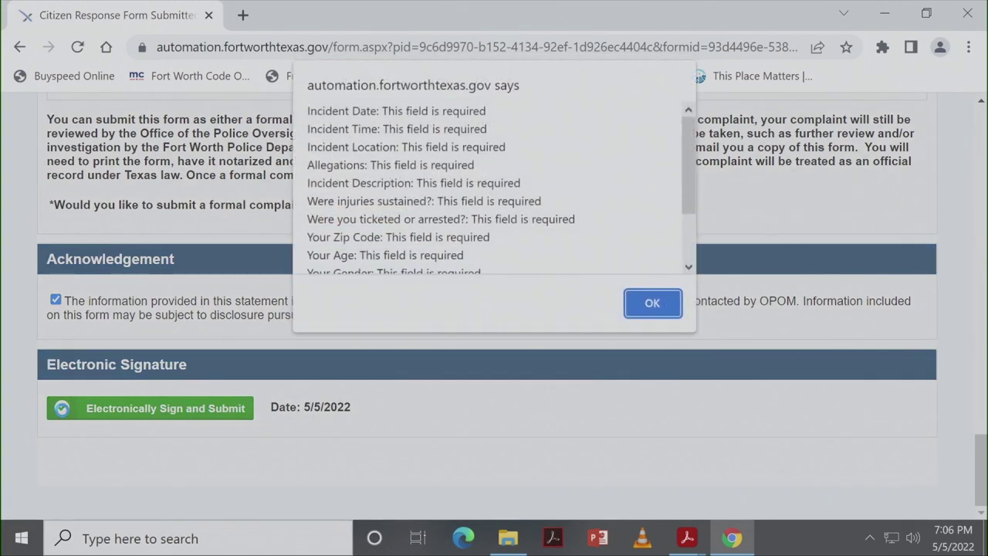
Dismiss the missing-fields alert and review the flagged Zip Code, Age and Gender fields.
{"action": "left_click", "coordinate": [638, 304]}
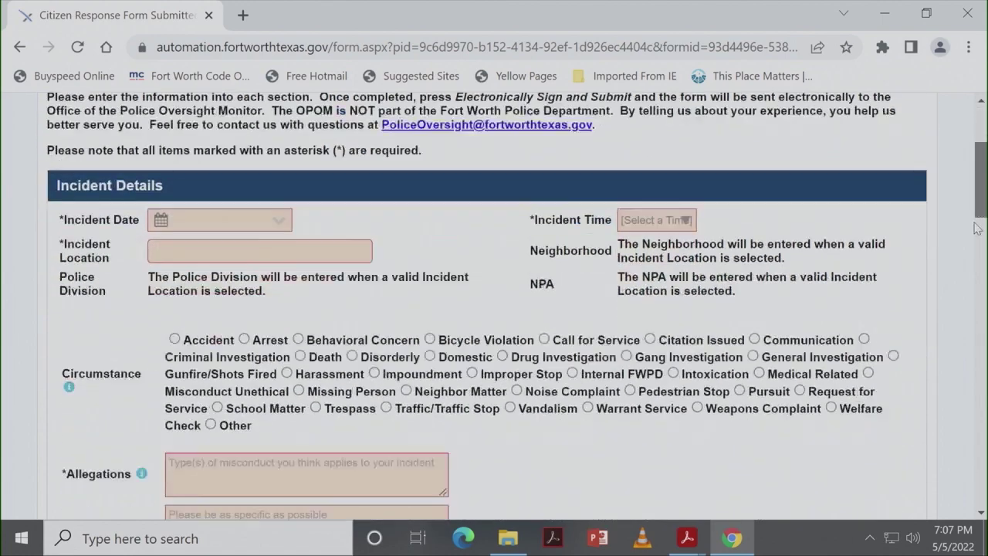
{"action": "scroll", "coordinate": [974, 404], "scroll_direction": "down", "scroll_amount": 8}
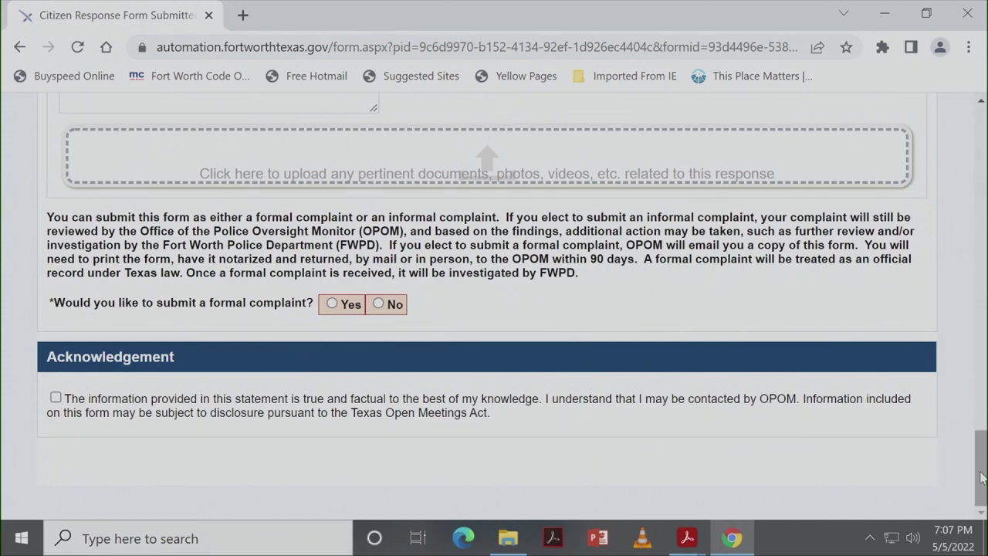
{"action": "left_click_drag", "start_coordinate": [982, 477], "coordinate": [983, 400]}
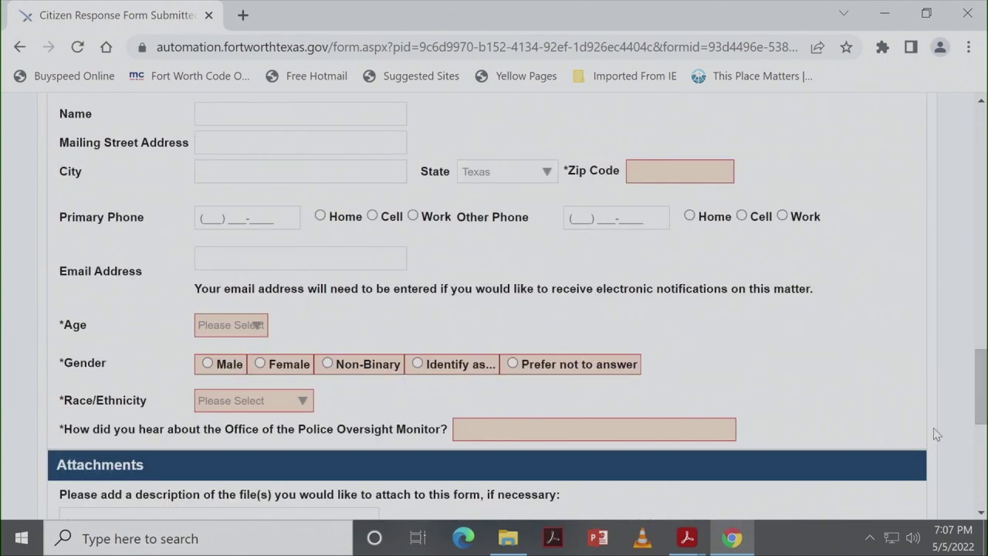